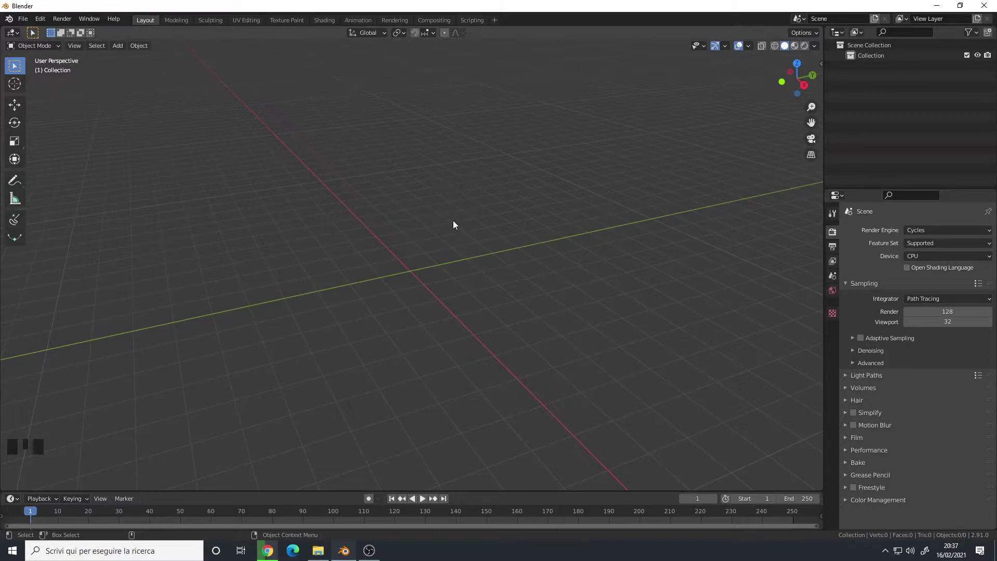
- Add a plane and scale it up, cancelling a vertical move
{"action": "key", "text": "shift+a"}
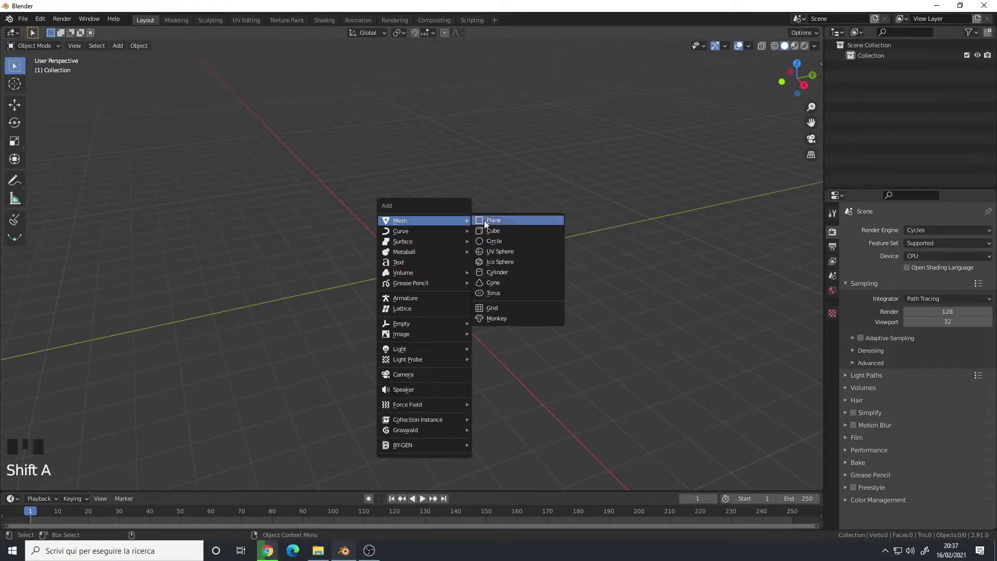
{"action": "left_click", "coordinate": [496, 225]}
{"action": "key", "text": "s"}
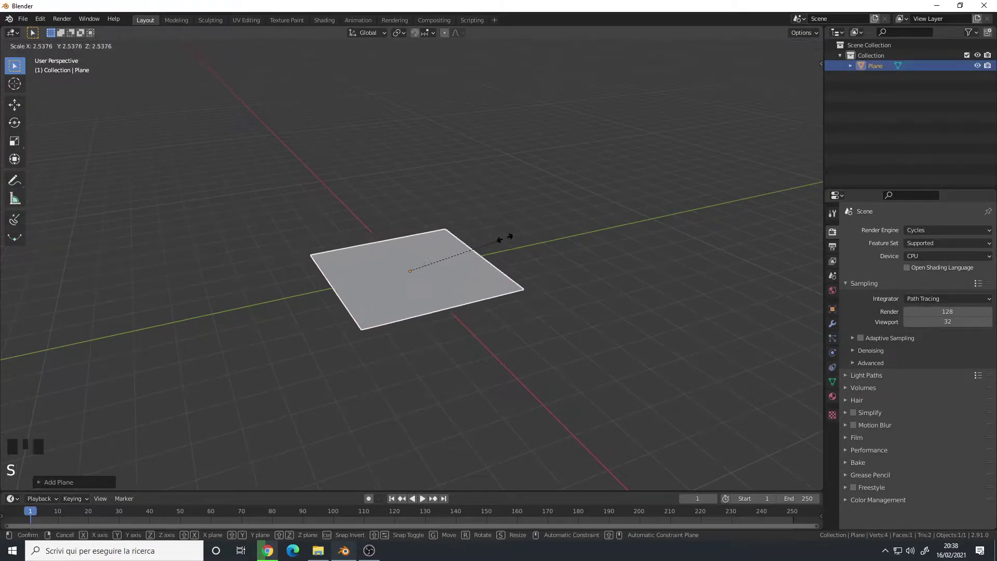
{"action": "left_click", "coordinate": [519, 285]}
{"action": "key", "text": "g"}
{"action": "key", "text": "z"}
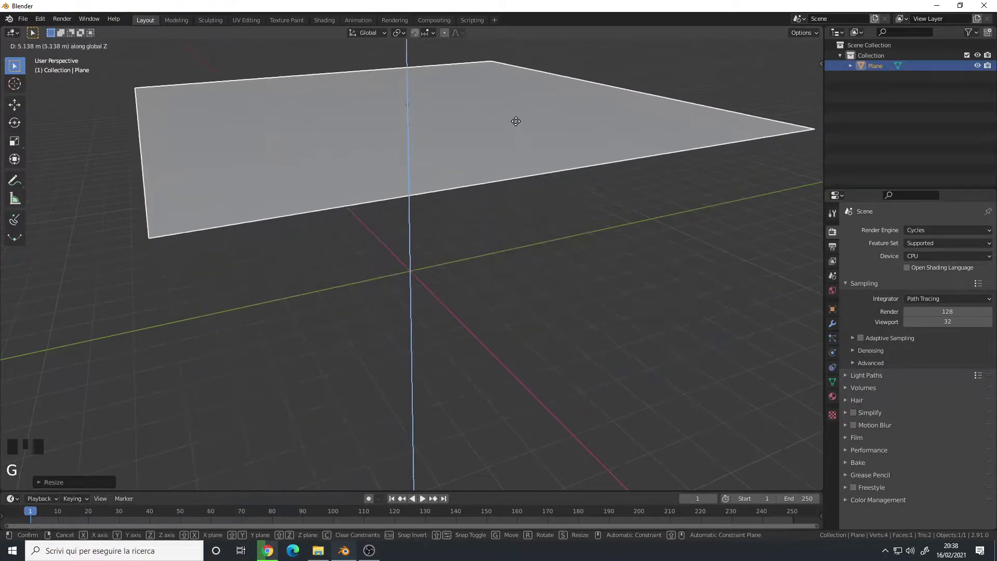
{"action": "left_click", "coordinate": [597, 178]}
{"action": "scroll", "coordinate": [549, 195], "scroll_direction": "down", "scroll_amount": 3}
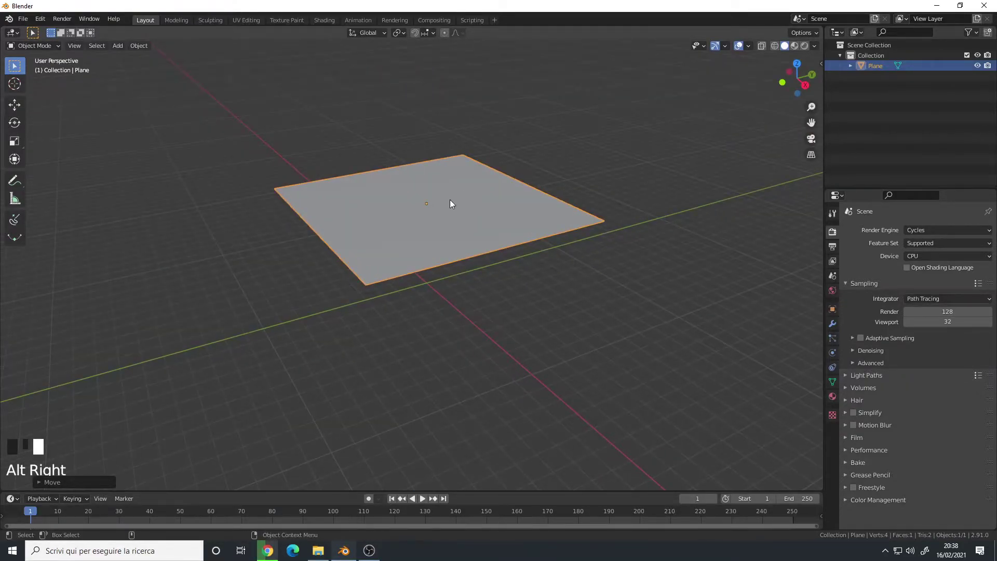
- Apply the plane's rotation and scale, and hide the floor grid and axes in Viewport Overlays
{"action": "key", "text": "ctrl+a"}
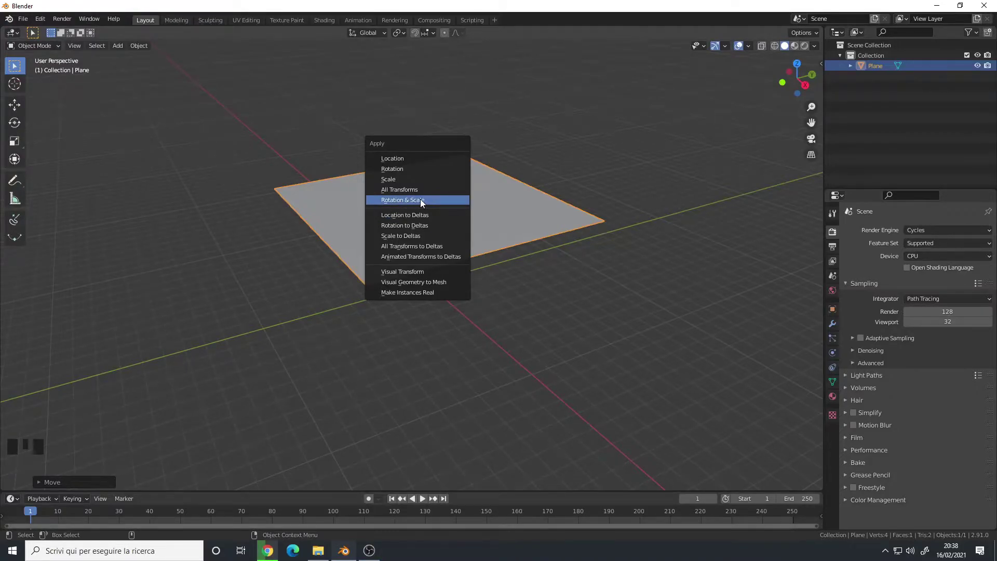
{"action": "left_click", "coordinate": [420, 199]}
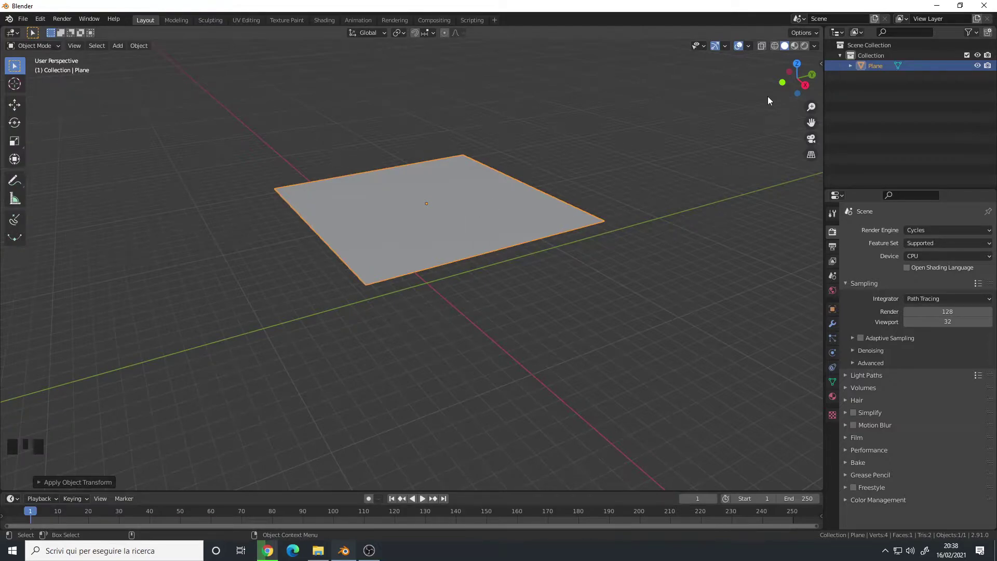
{"action": "left_click", "coordinate": [816, 47]}
{"action": "mouse_move", "coordinate": [748, 46]}
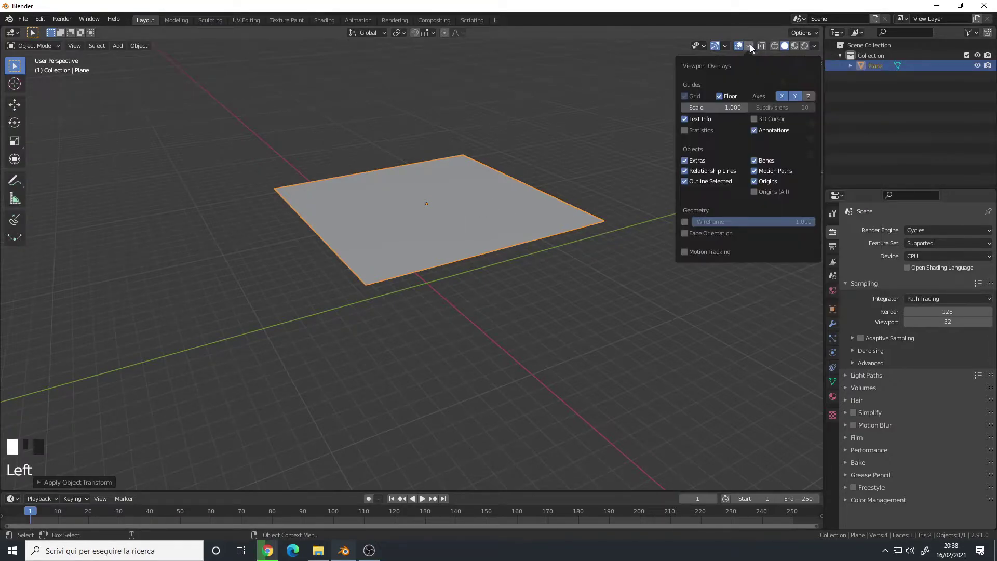
{"action": "left_click", "coordinate": [781, 95]}
{"action": "left_click", "coordinate": [795, 95]}
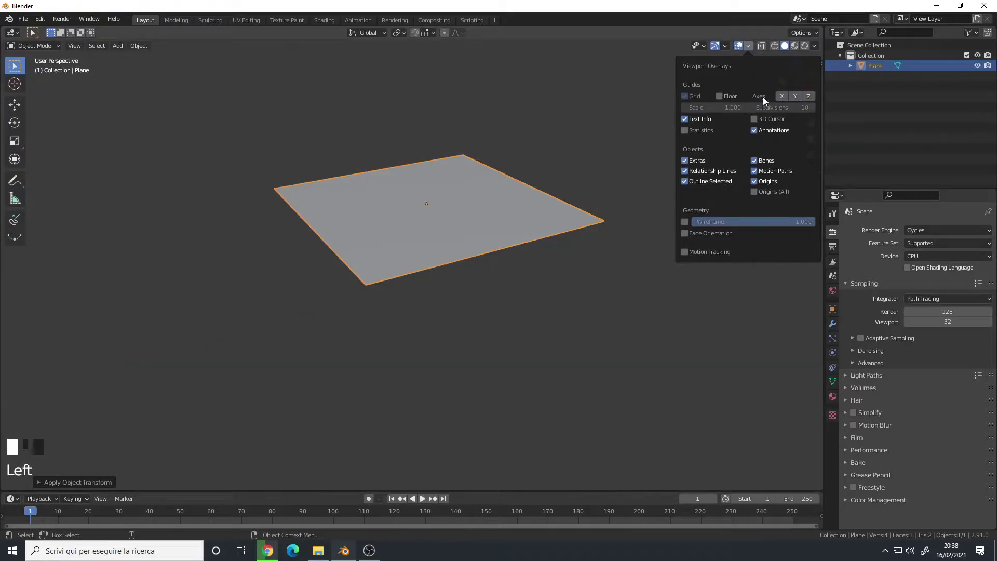
{"action": "scroll", "coordinate": [420, 232], "scroll_direction": "up", "scroll_amount": 2}
- In Edit Mode, subdivide the plane repeatedly into a 1,024-face grid, then deselect everything
{"action": "key", "text": "Tab"}
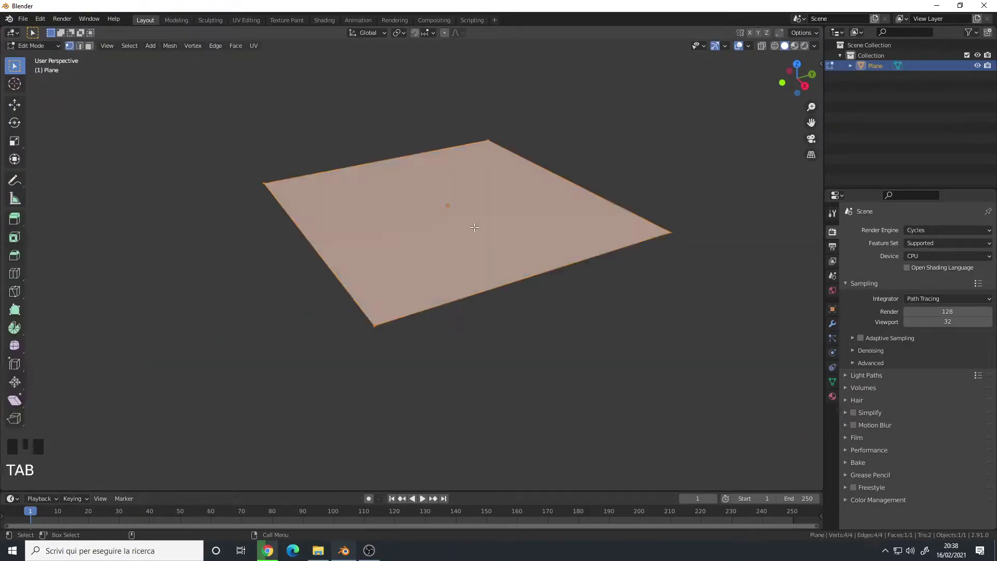
{"action": "left_click_drag", "start_coordinate": [480, 228], "coordinate": [458, 237], "text": "alt"}
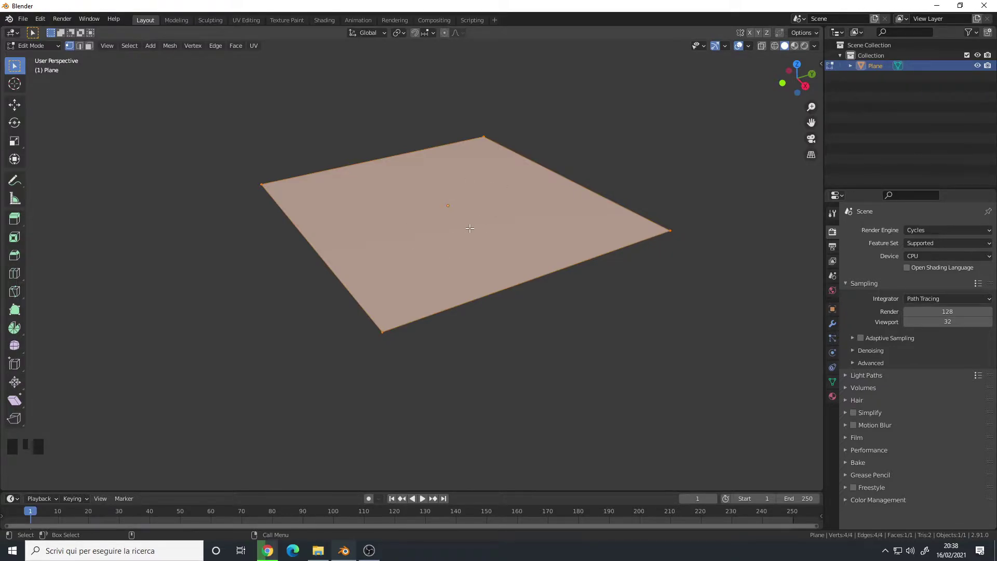
{"action": "right_click", "coordinate": [468, 199]}
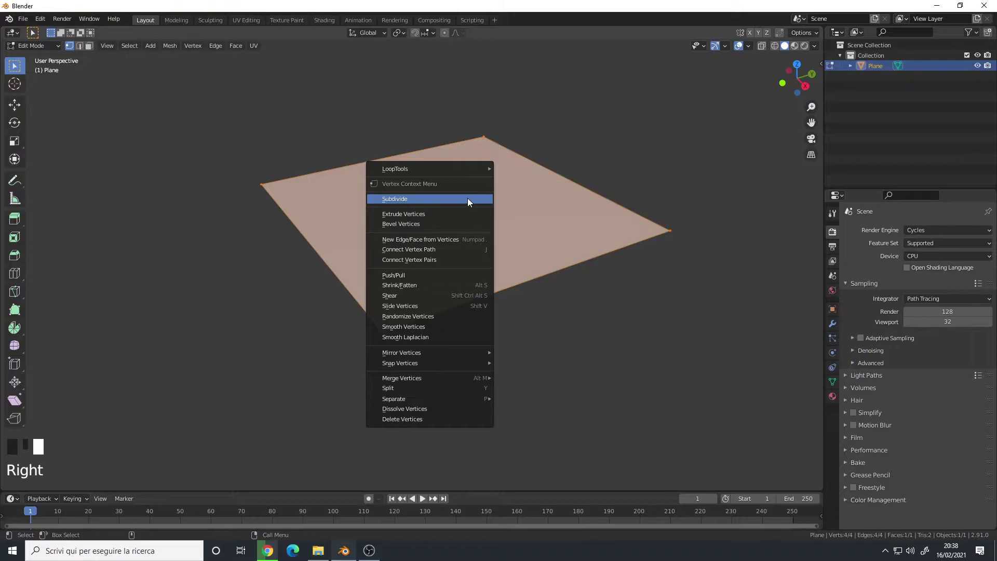
{"action": "left_click", "coordinate": [468, 200]}
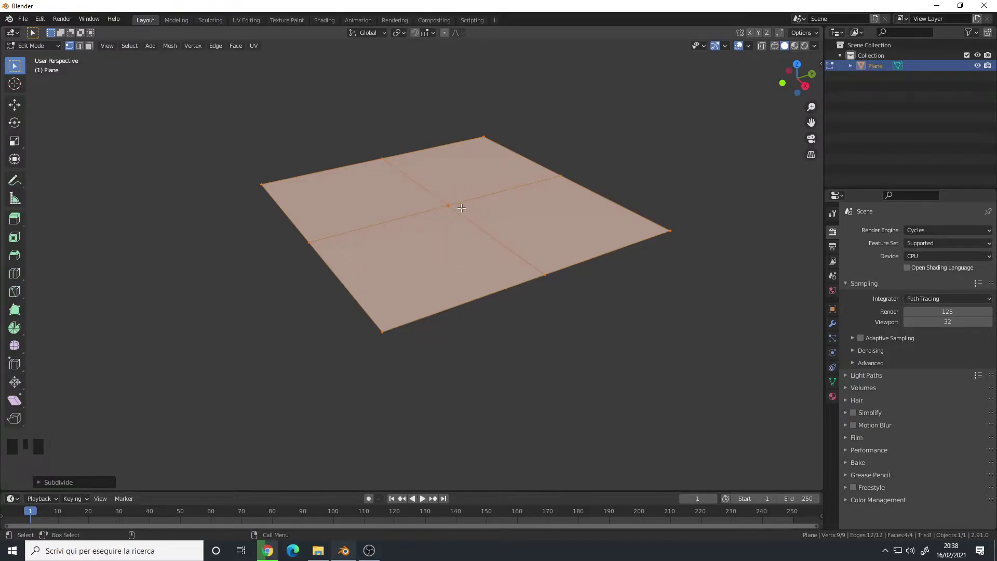
{"action": "key", "text": "shift+r"}
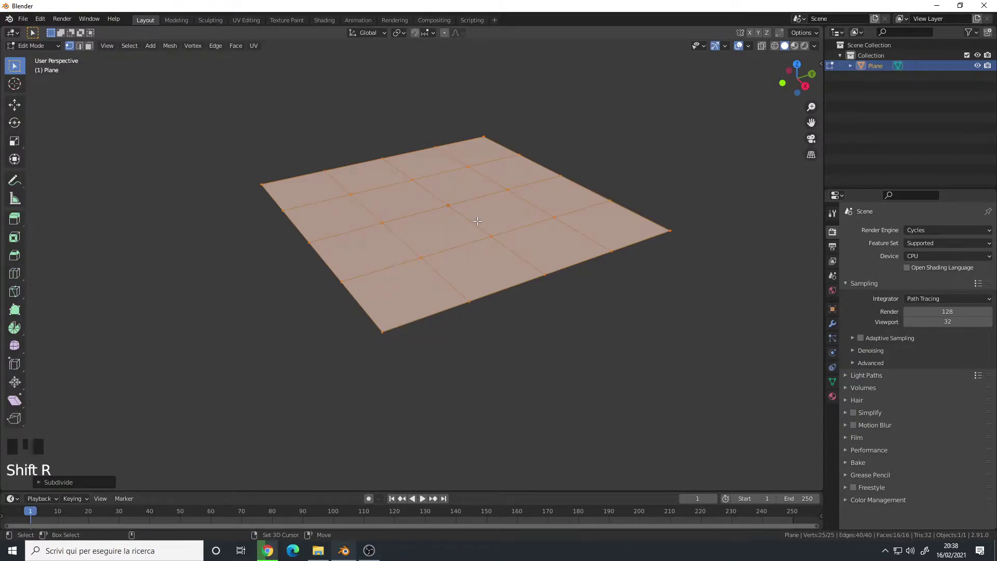
{"action": "key", "text": "shift+r"}
{"action": "key", "text": "shift+r"}
{"action": "key", "text": "shift+r"}
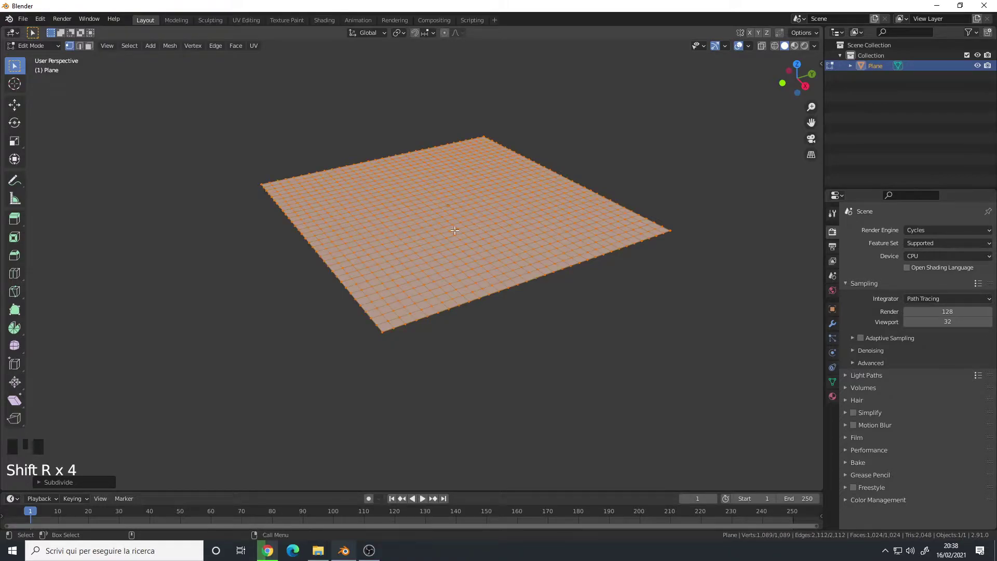
{"action": "mouse_move", "coordinate": [478, 221]}
{"action": "left_mouse_down", "text": "alt"}
{"action": "mouse_move", "coordinate": [414, 247]}
{"action": "mouse_move", "coordinate": [442, 220]}
{"action": "left_mouse_up", "text": "alt"}
{"action": "key", "text": "alt+a"}
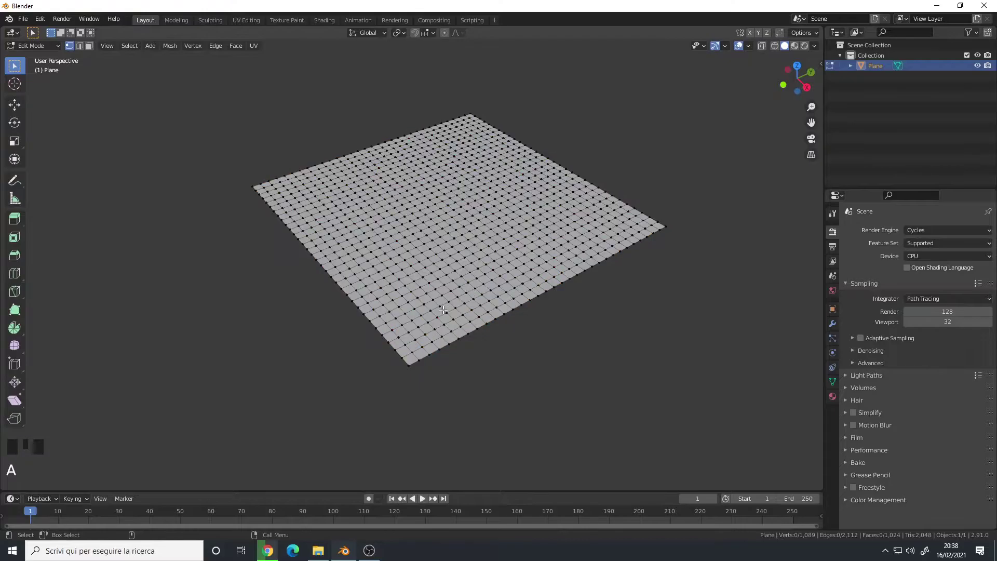
- Frame the plane from above and select its first two corner faces
{"action": "mouse_move", "coordinate": [455, 303]}
{"action": "left_mouse_down", "text": "alt"}
{"action": "mouse_move", "coordinate": [461, 230]}
{"action": "mouse_move", "coordinate": [485, 216]}
{"action": "mouse_move", "coordinate": [469, 241]}
{"action": "left_mouse_up", "text": "alt"}
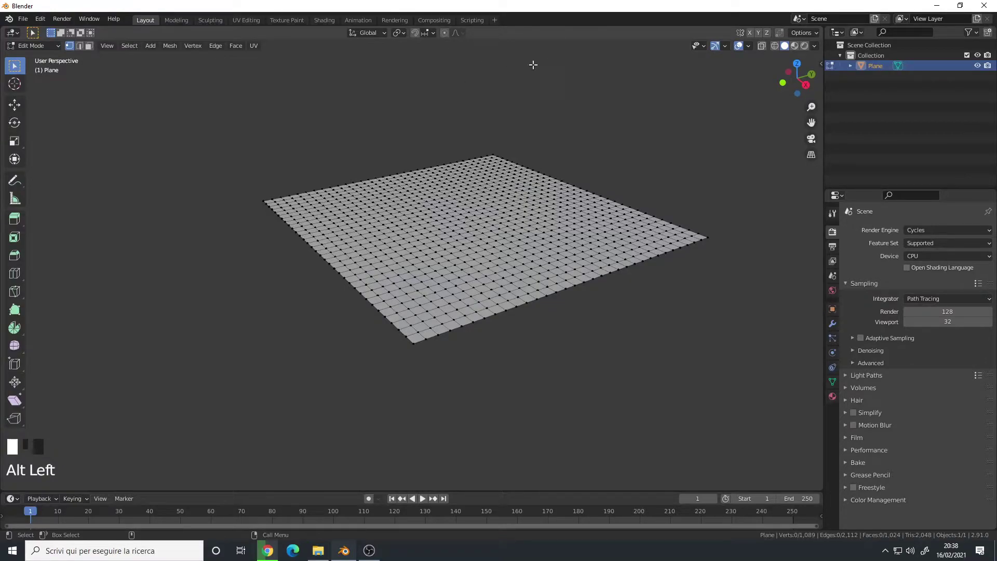
{"action": "left_click_drag", "start_coordinate": [590, 71], "coordinate": [223, 177], "text": "alt"}
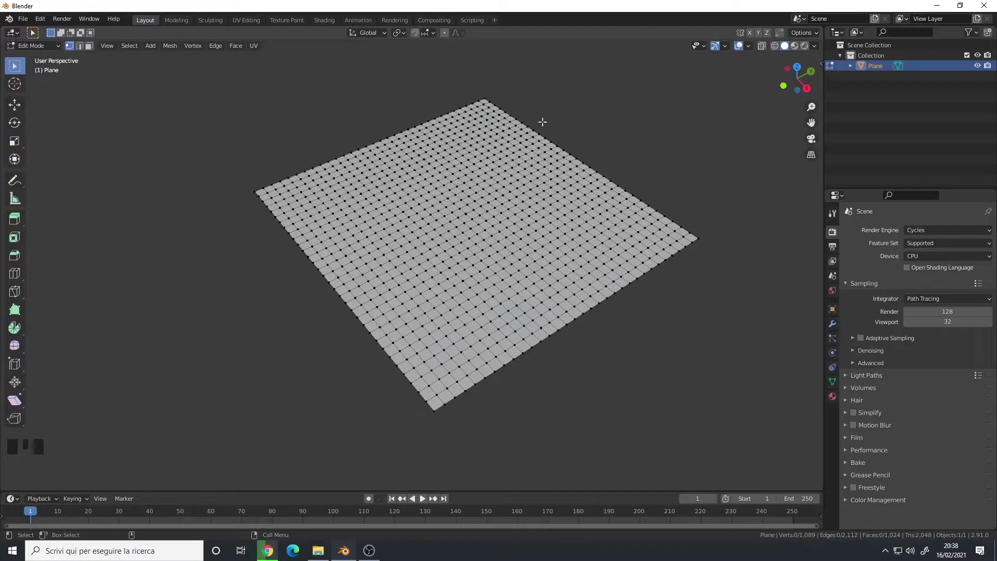
{"action": "middle_click_drag", "start_coordinate": [437, 374], "coordinate": [436, 311], "text": "alt"}
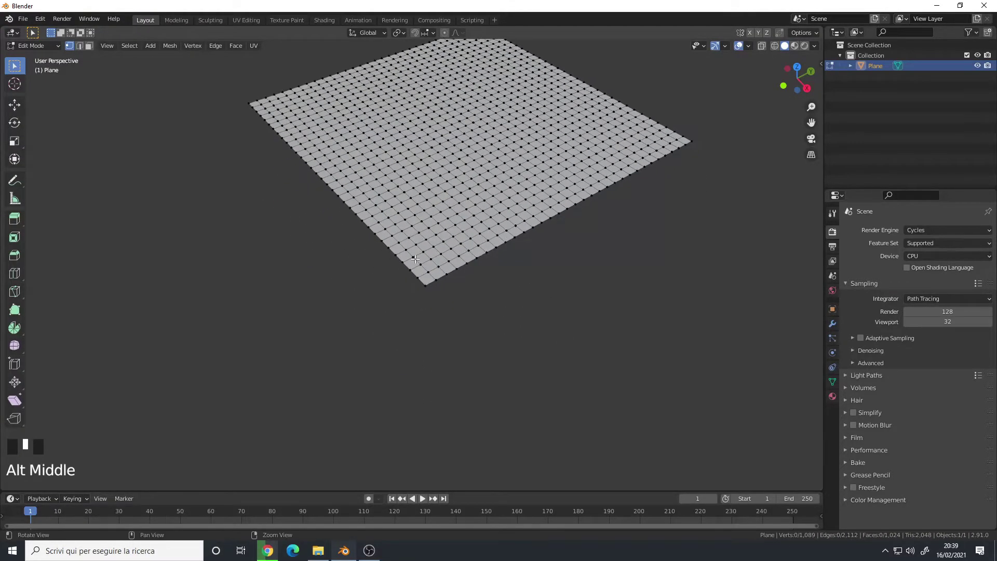
{"action": "right_click_drag", "start_coordinate": [436, 312], "coordinate": [431, 298], "text": "alt"}
{"action": "left_click", "coordinate": [431, 298]}
{"action": "mouse_move", "coordinate": [432, 299]}
{"action": "middle_mouse_down", "text": "alt"}
{"action": "mouse_move", "coordinate": [545, 437]}
{"action": "mouse_move", "coordinate": [499, 296]}
{"action": "middle_mouse_up", "text": "alt"}
{"action": "right_click_drag", "start_coordinate": [499, 296], "coordinate": [507, 277], "text": "alt"}
{"action": "left_click_drag", "start_coordinate": [340, 185], "coordinate": [399, 240], "text": "shift"}
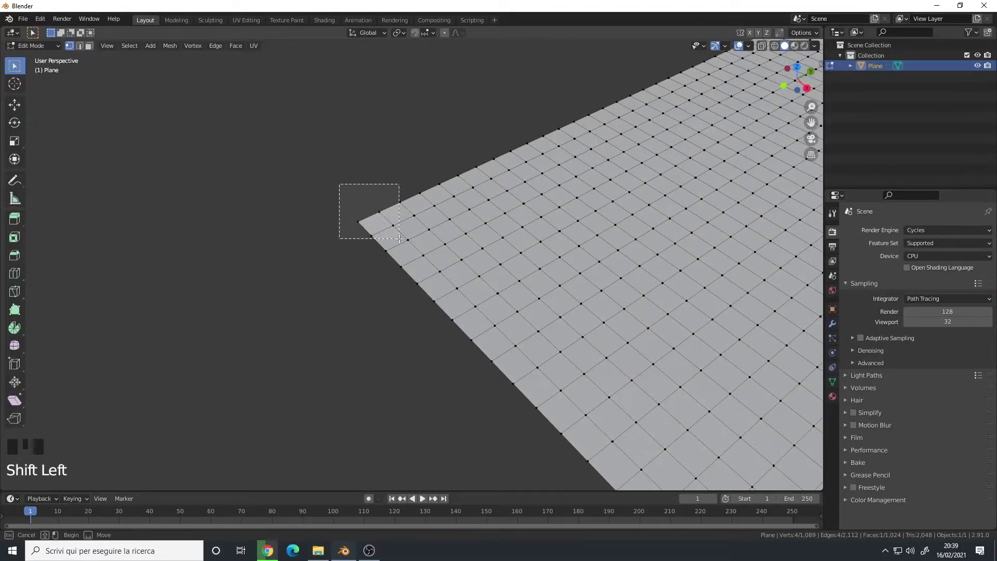
- Add the remaining two corner faces to the selection and show the Object Data properties
{"action": "middle_click_drag", "start_coordinate": [543, 212], "coordinate": [702, 94], "text": "alt"}
{"action": "mouse_move", "coordinate": [701, 94]}
{"action": "right_mouse_down", "text": "alt"}
{"action": "mouse_move", "coordinate": [546, 117]}
{"action": "mouse_move", "coordinate": [463, 74]}
{"action": "right_mouse_up", "text": "alt"}
{"action": "left_click_drag", "start_coordinate": [463, 73], "coordinate": [499, 91], "text": "shift"}
{"action": "right_click_drag", "start_coordinate": [498, 90], "coordinate": [467, 234], "text": "alt"}
{"action": "middle_click_drag", "start_coordinate": [467, 234], "coordinate": [546, 272], "text": "alt"}
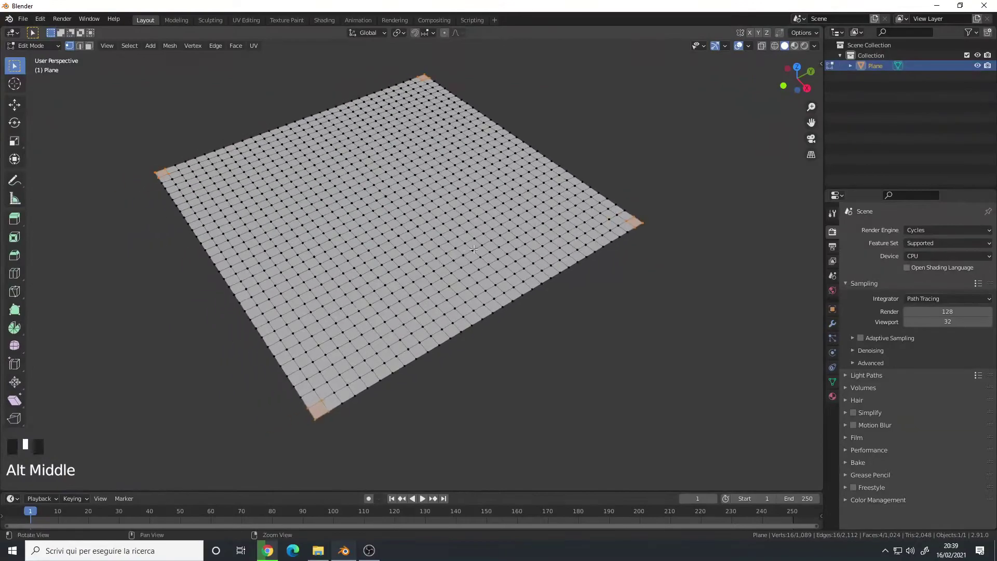
{"action": "left_click_drag", "start_coordinate": [546, 272], "coordinate": [853, 387], "text": "alt"}
{"action": "left_click", "coordinate": [833, 383]}
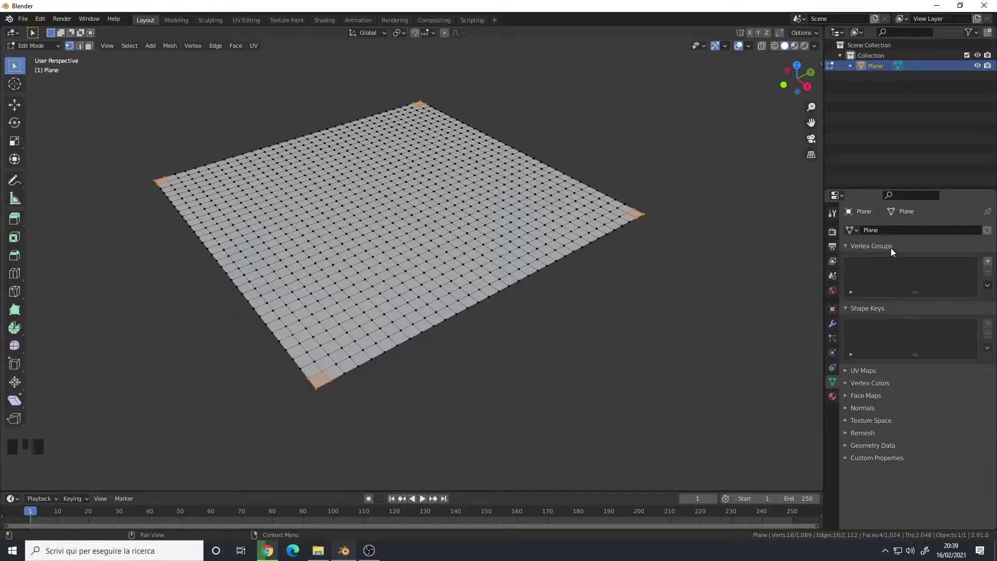
- Create a vertex group 'Cloth Pin', assign the corners, and verify with Deselect/Select
{"action": "left_click", "coordinate": [988, 262]}
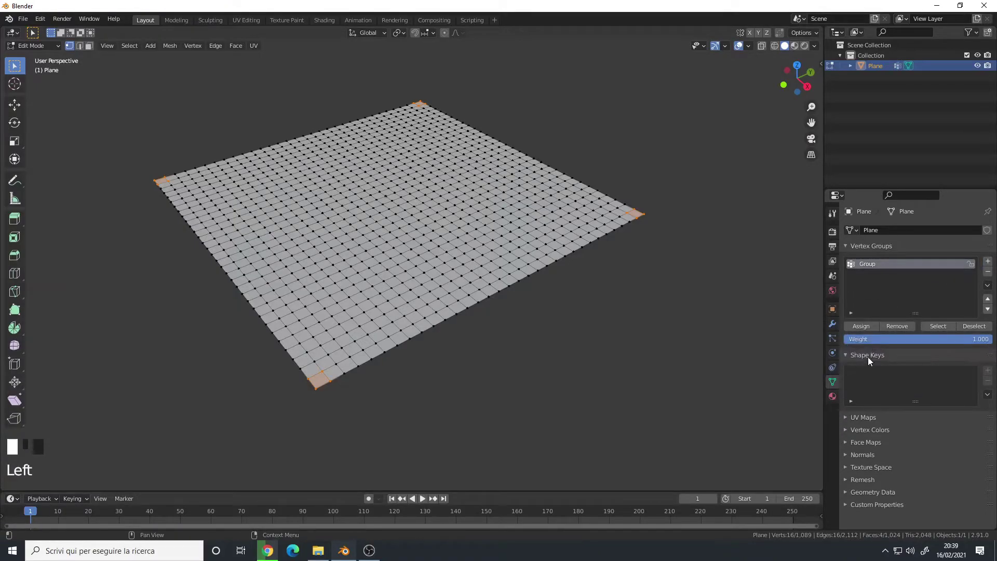
{"action": "double_click", "coordinate": [874, 265]}
{"action": "type", "text": "Cloth Pin"}
{"action": "key", "text": "Return"}
{"action": "left_click", "coordinate": [866, 328]}
{"action": "left_click_drag", "start_coordinate": [545, 343], "coordinate": [639, 330], "text": "alt"}
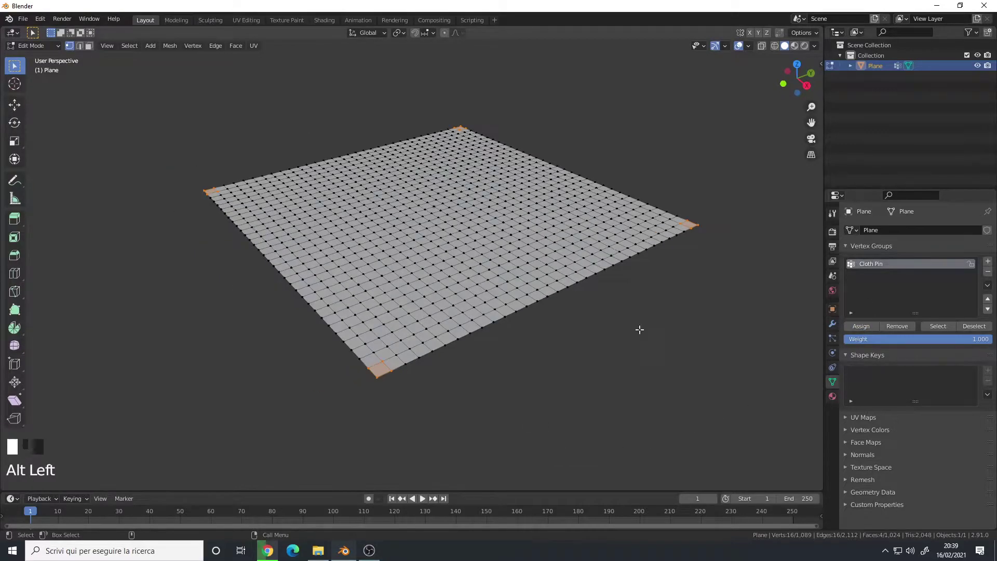
{"action": "left_click", "coordinate": [968, 327]}
{"action": "left_click", "coordinate": [939, 327]}
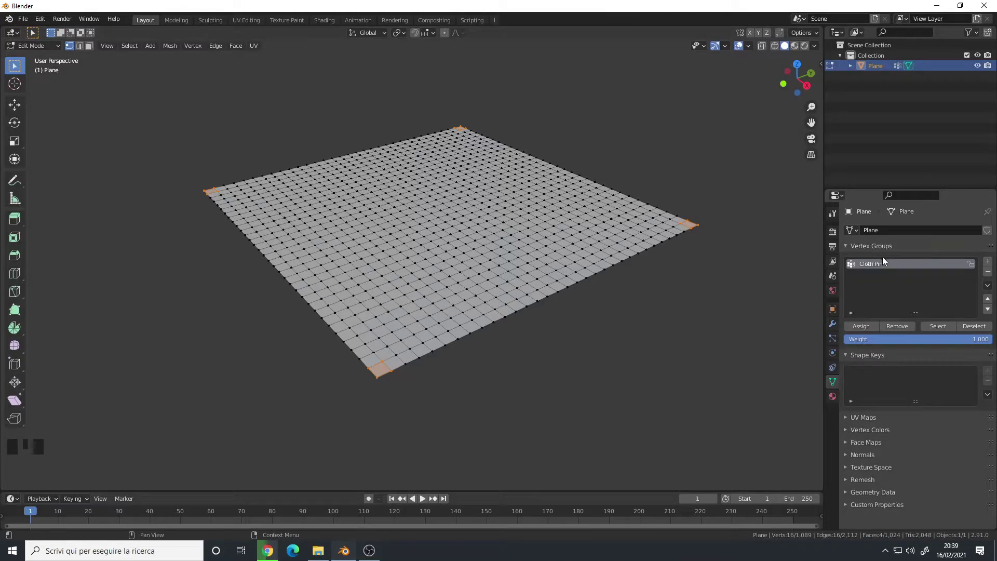
- Back in Object Mode, add a Cloth modifier to the plane
{"action": "key", "text": "Tab"}
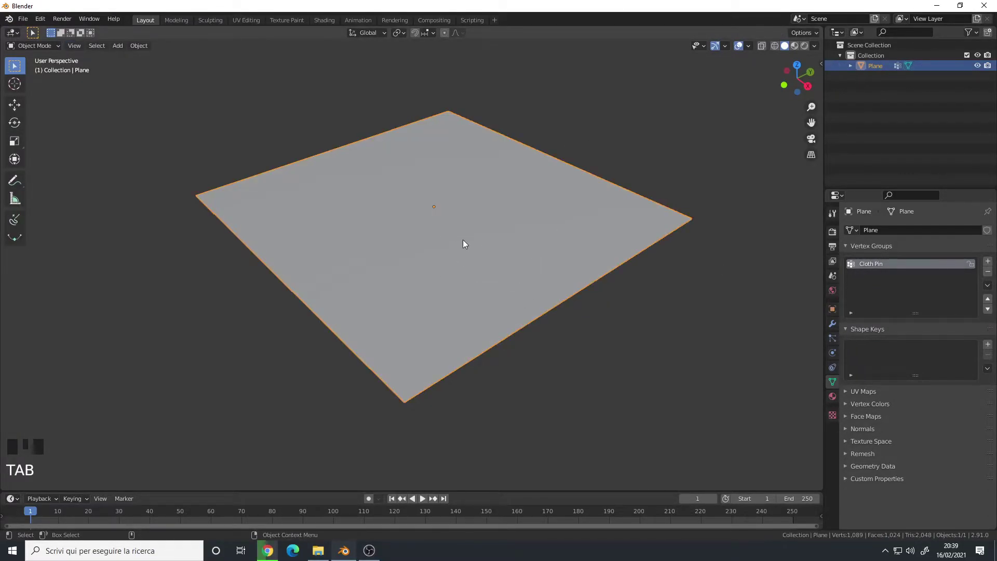
{"action": "left_click", "coordinate": [832, 324]}
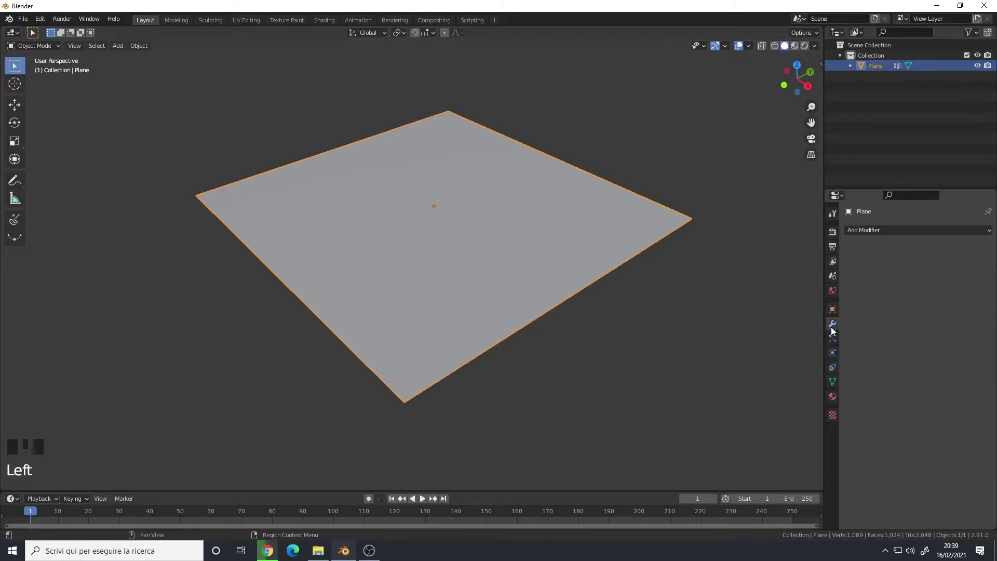
{"action": "left_click", "coordinate": [889, 230]}
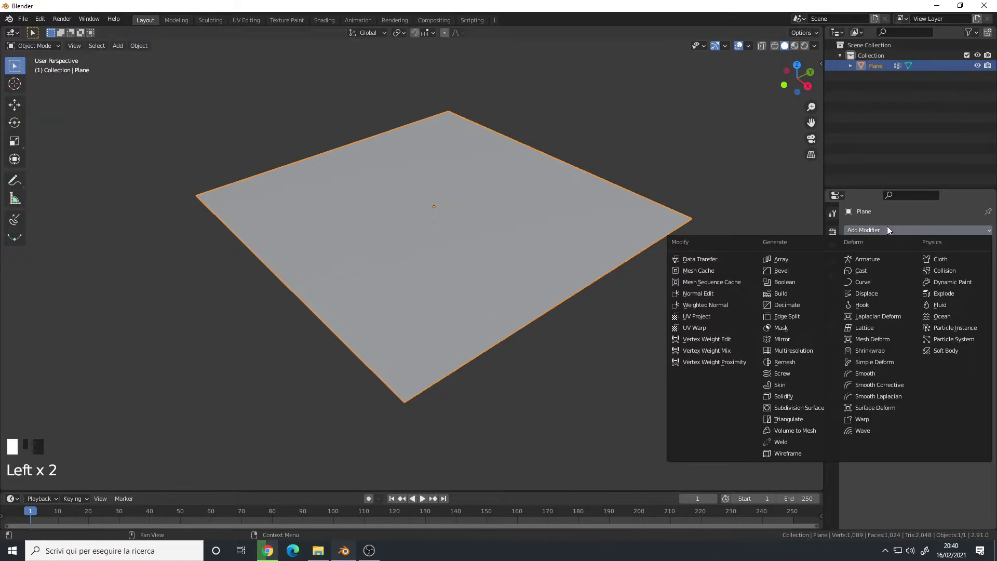
{"action": "left_click", "coordinate": [942, 258]}
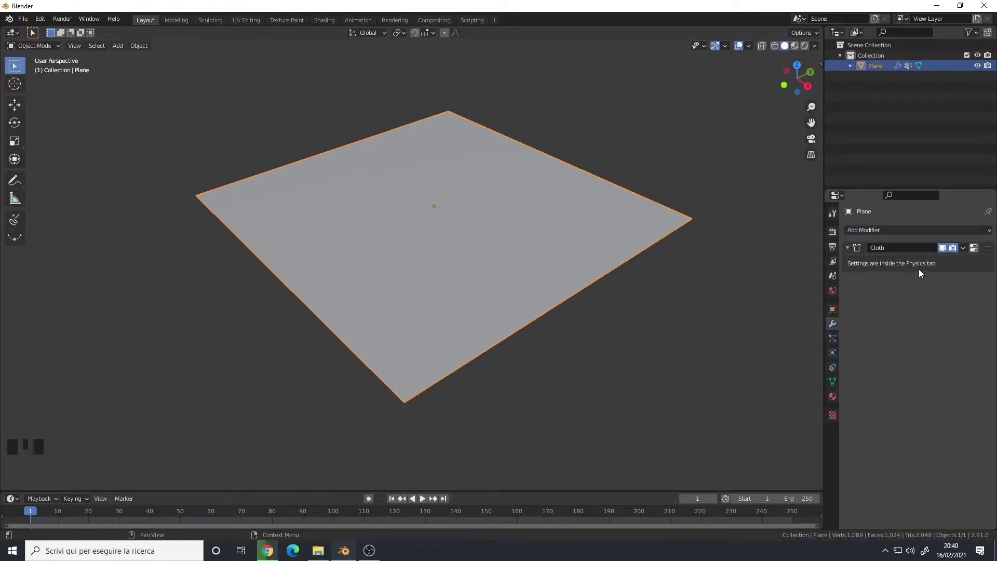
- In the cloth Shape settings, choose 'Cloth Pin' as the Pin Group
{"action": "left_click", "coordinate": [832, 352]}
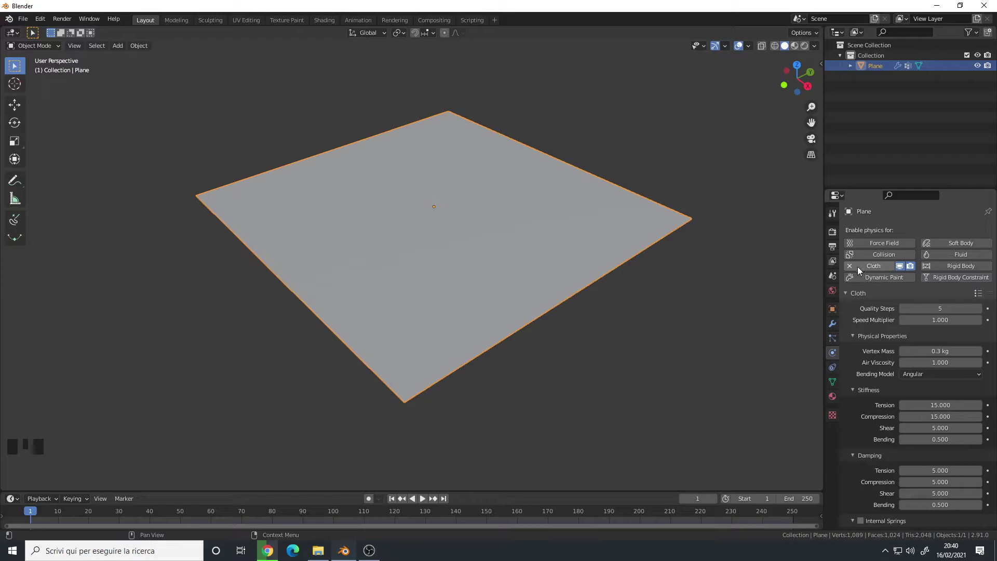
{"action": "scroll", "coordinate": [900, 335], "scroll_direction": "down", "scroll_amount": 15}
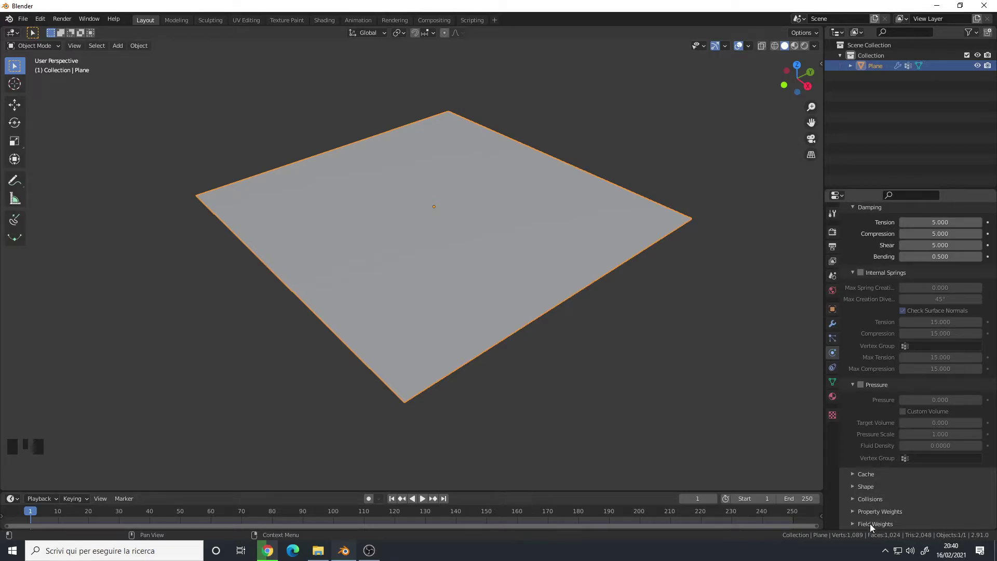
{"action": "left_click", "coordinate": [867, 486]}
{"action": "scroll", "coordinate": [876, 468], "scroll_direction": "down", "scroll_amount": 5}
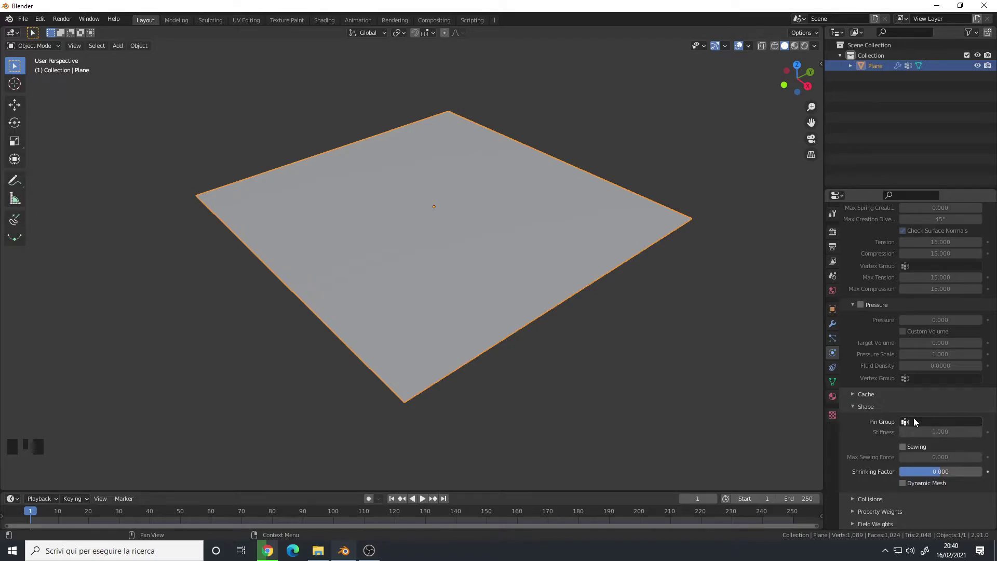
{"action": "left_click", "coordinate": [930, 420]}
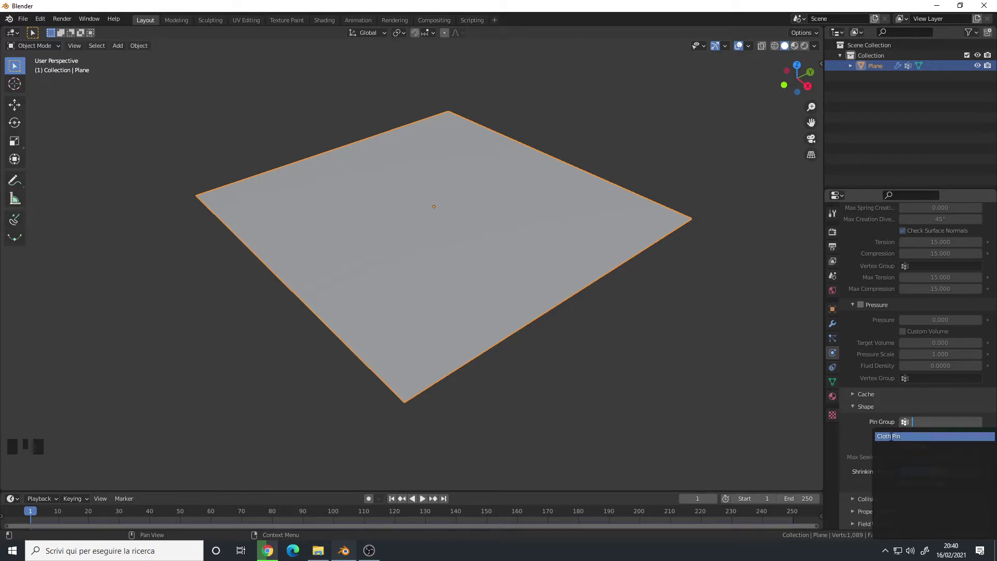
{"action": "scroll", "coordinate": [911, 350], "scroll_direction": "up", "scroll_amount": 13}
{"action": "left_click_drag", "start_coordinate": [437, 329], "coordinate": [453, 295], "text": "alt"}
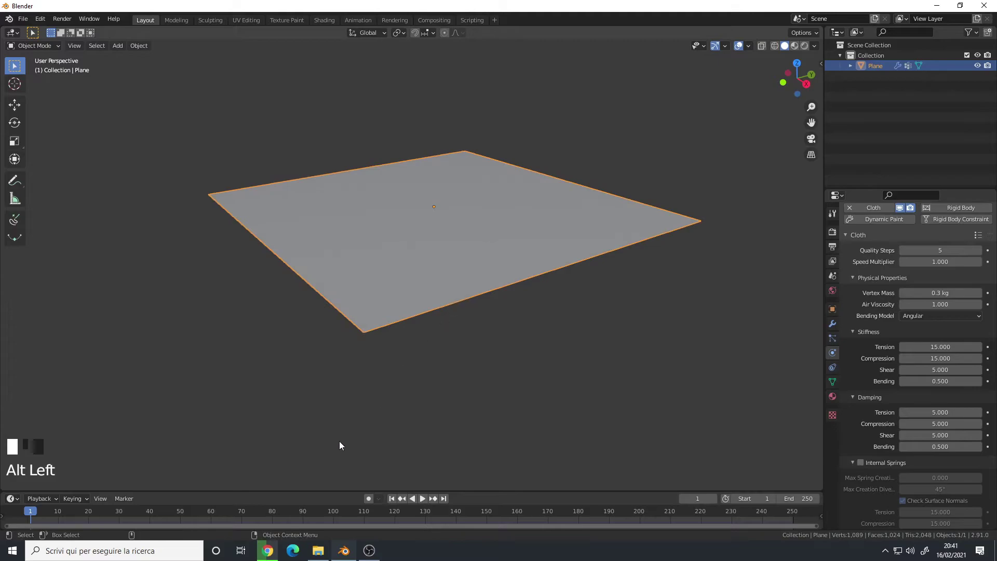
{"action": "left_click", "coordinate": [421, 498]}
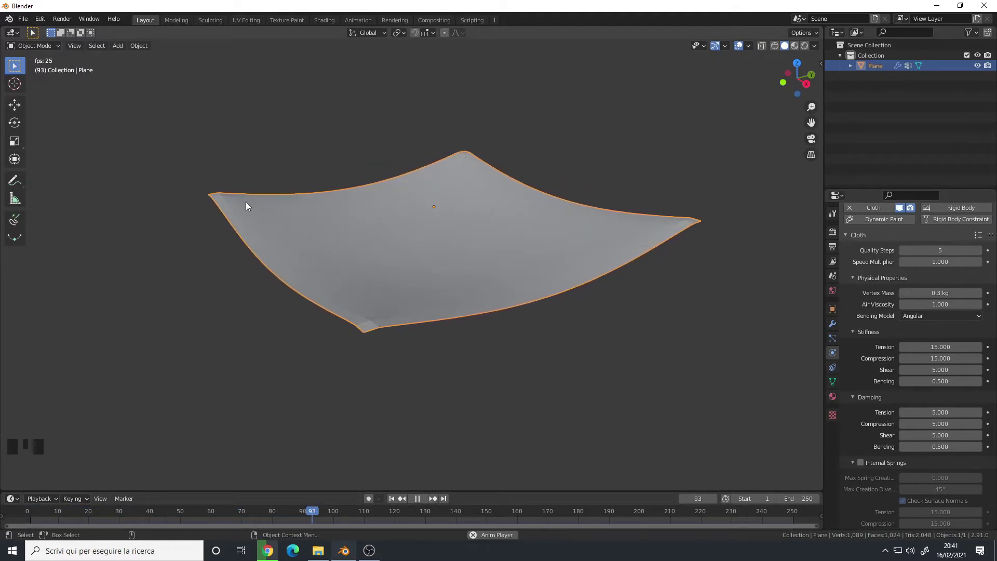
{"action": "right_click", "coordinate": [462, 220]}
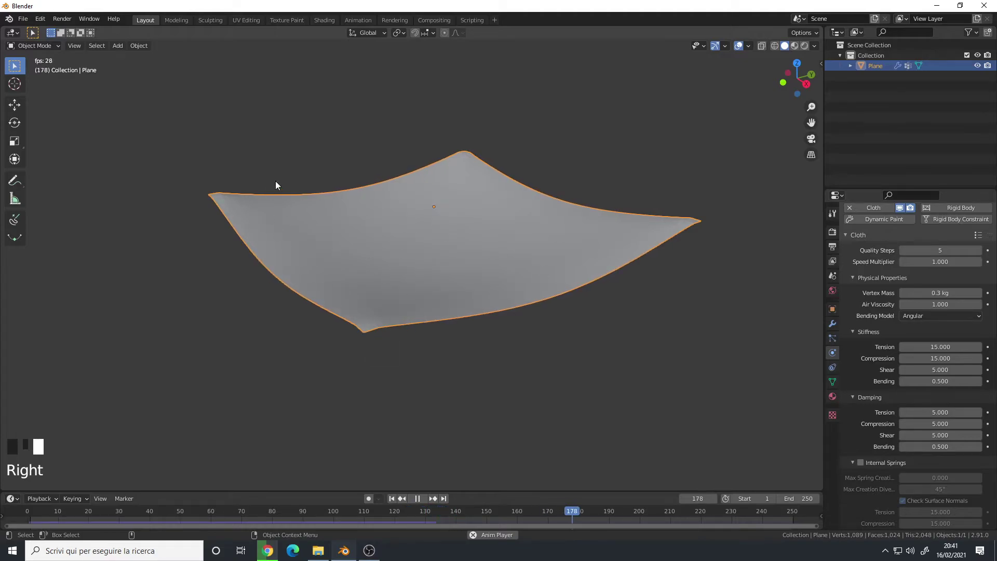
{"action": "key", "text": "Escape"}
{"action": "scroll", "coordinate": [896, 390], "scroll_direction": "down", "scroll_amount": 16}
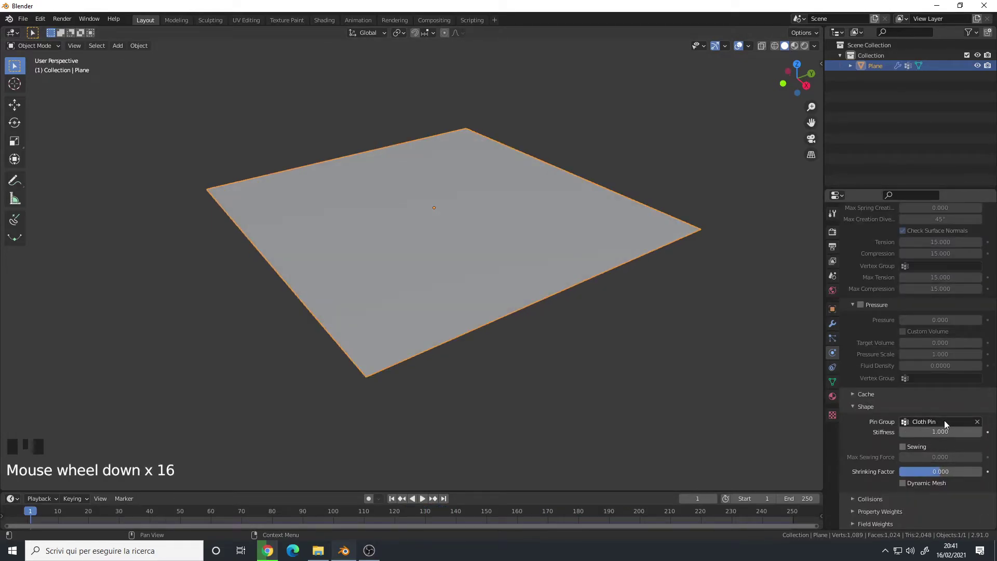
{"action": "left_click", "coordinate": [977, 421]}
{"action": "left_click", "coordinate": [422, 497]}
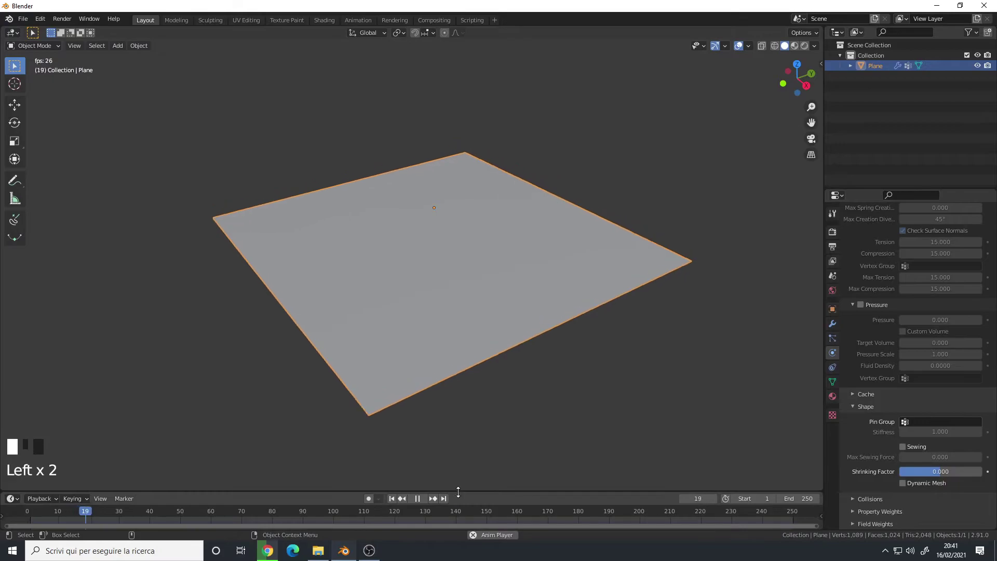
{"action": "left_click", "coordinate": [418, 500]}
{"action": "left_click", "coordinate": [392, 498]}
{"action": "left_click", "coordinate": [920, 419]}
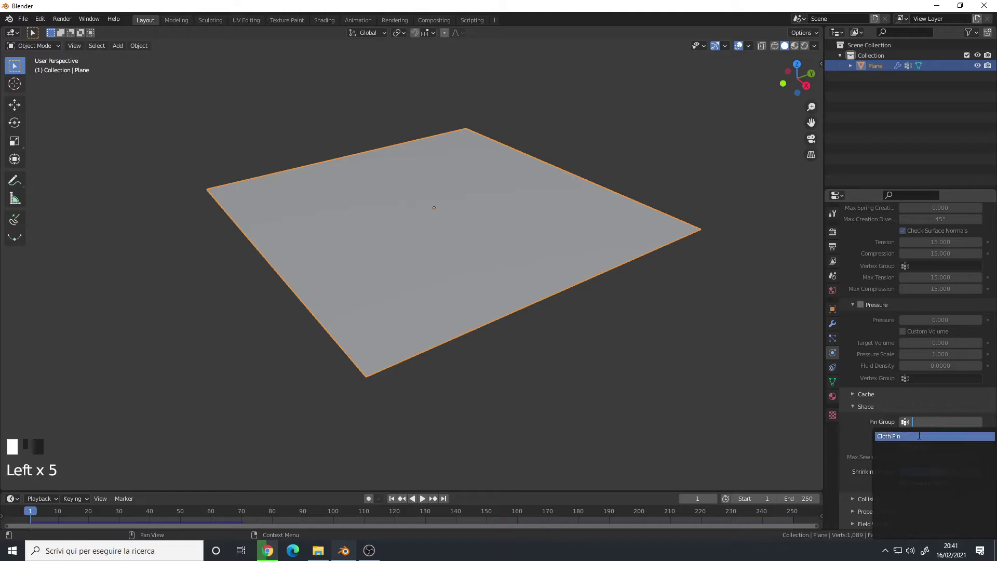
{"action": "left_click", "coordinate": [923, 436]}
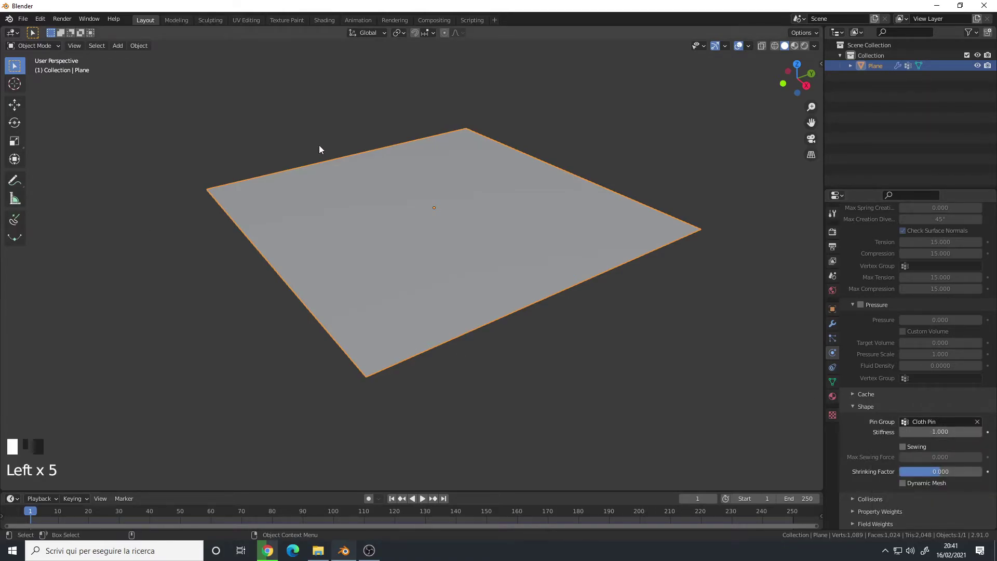
{"action": "left_click", "coordinate": [422, 500]}
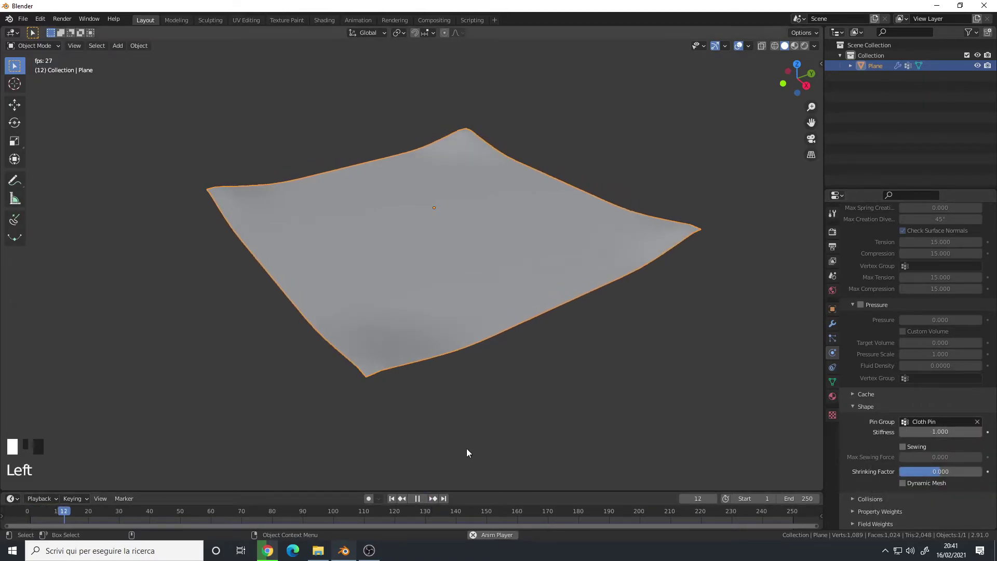
{"action": "left_click", "coordinate": [453, 258], "text": "alt"}
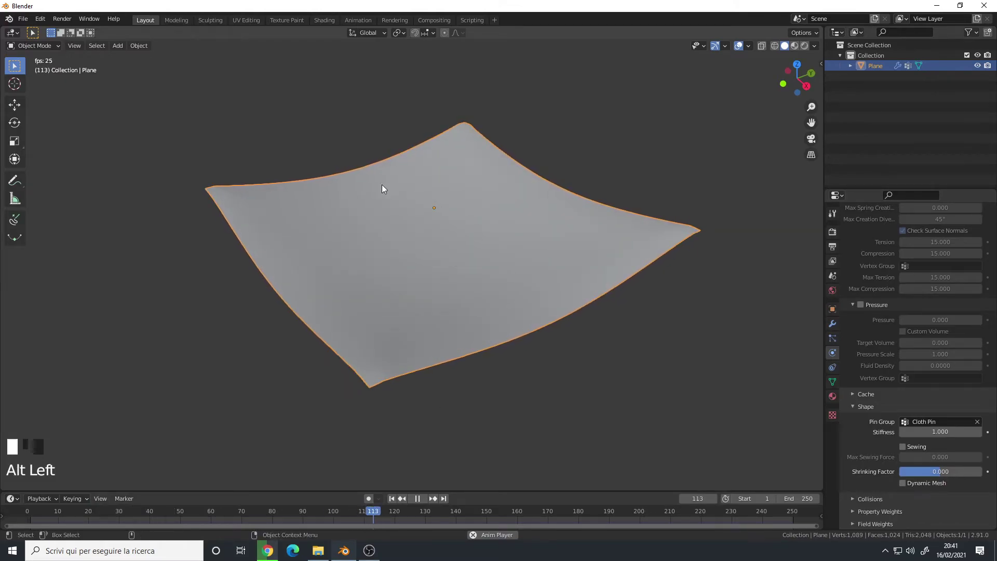
{"action": "left_click", "coordinate": [392, 498]}
{"action": "left_click", "coordinate": [419, 498]}
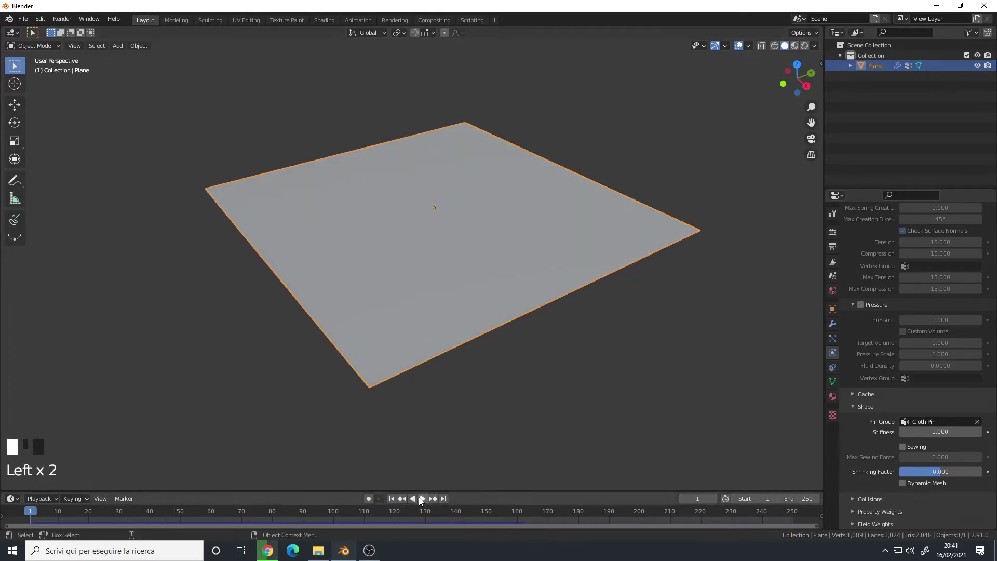
- Add a level-2 Subdivision Surface modifier and preview the smoothly sagging cloth
{"action": "left_click", "coordinate": [832, 322]}
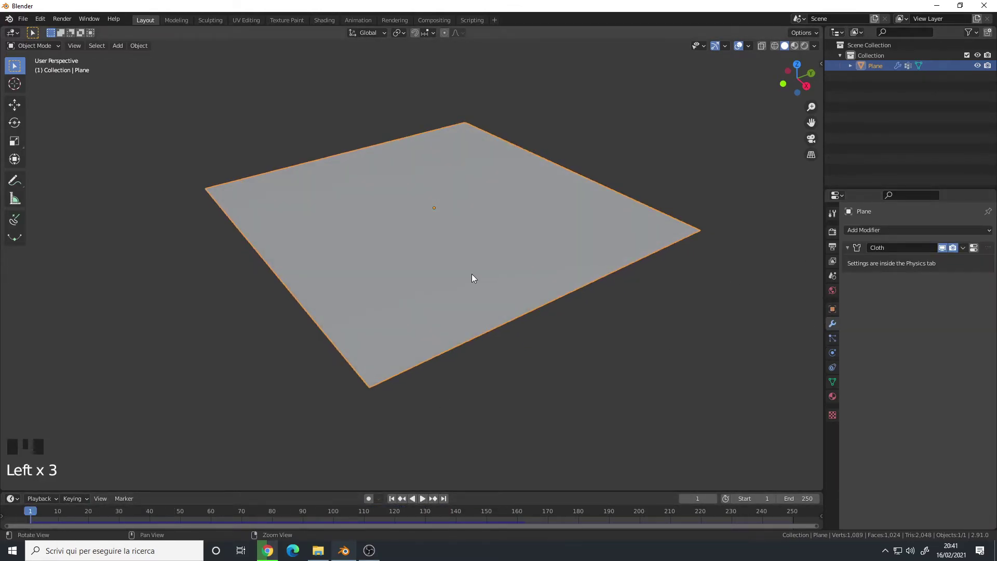
{"action": "left_click_drag", "start_coordinate": [471, 273], "coordinate": [459, 248], "text": "alt"}
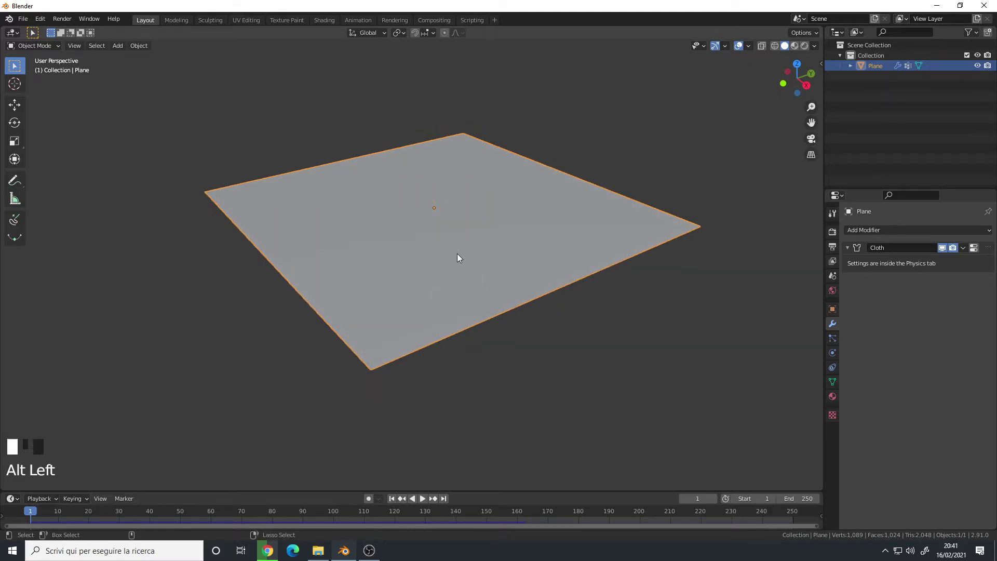
{"action": "key", "text": "ctrl+2"}
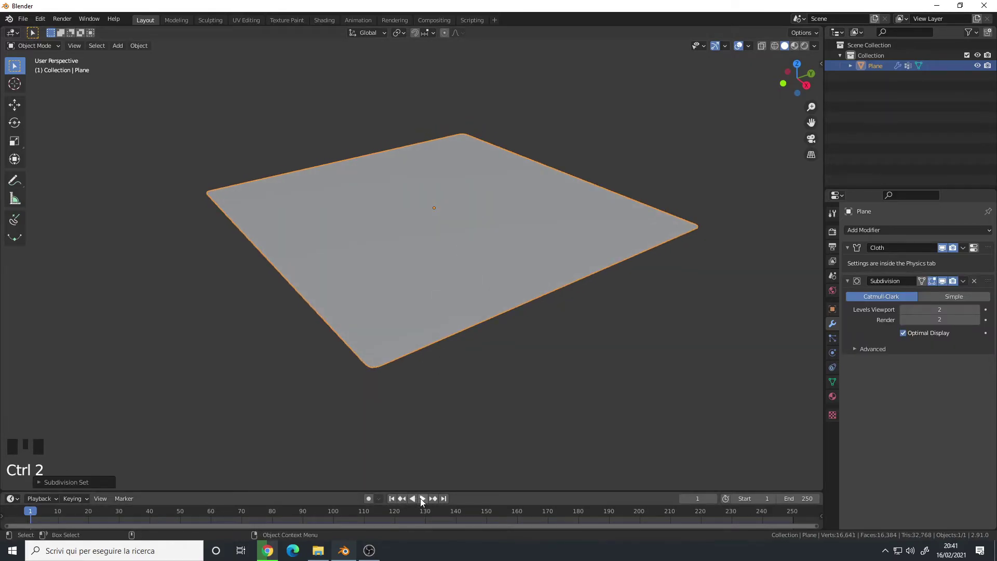
{"action": "left_click", "coordinate": [422, 499]}
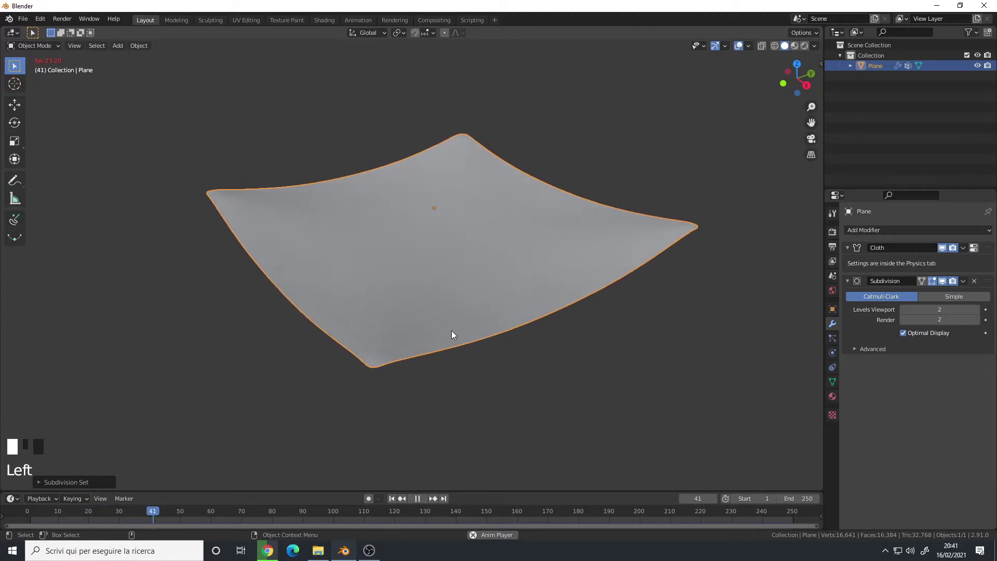
{"action": "left_click", "coordinate": [417, 499]}
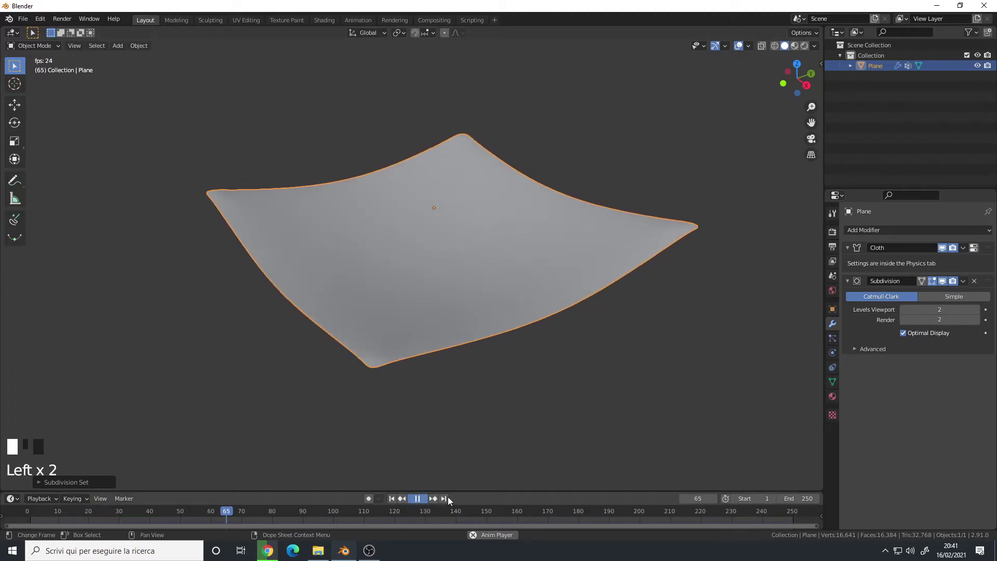
{"action": "left_click", "coordinate": [833, 380]}
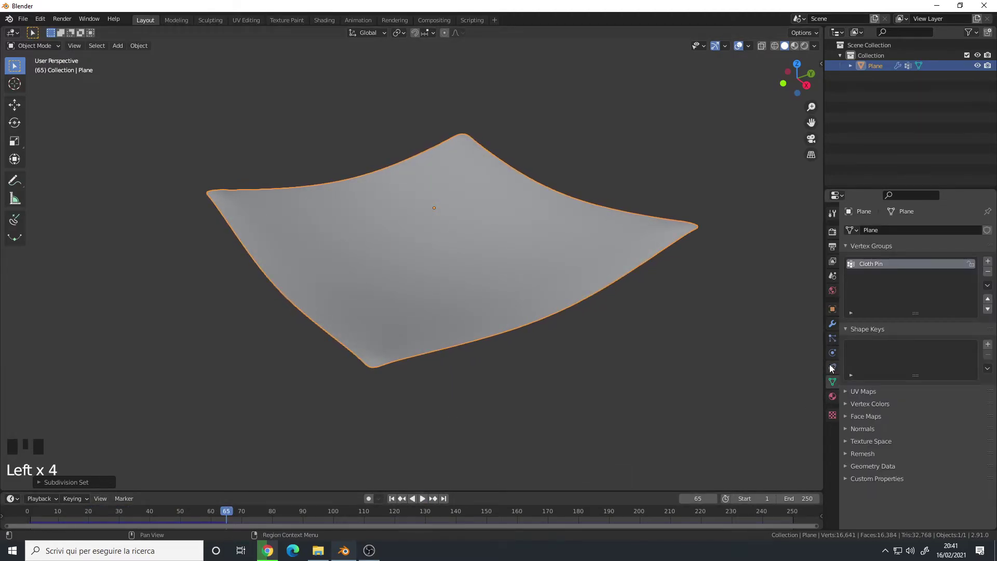
- Enable cloth Pressure, raise it to 1.5, and watch the dome inflate during playback
{"action": "left_click", "coordinate": [832, 352]}
{"action": "scroll", "coordinate": [896, 386], "scroll_direction": "down", "scroll_amount": 7}
{"action": "scroll", "coordinate": [884, 402], "scroll_direction": "down", "scroll_amount": 6}
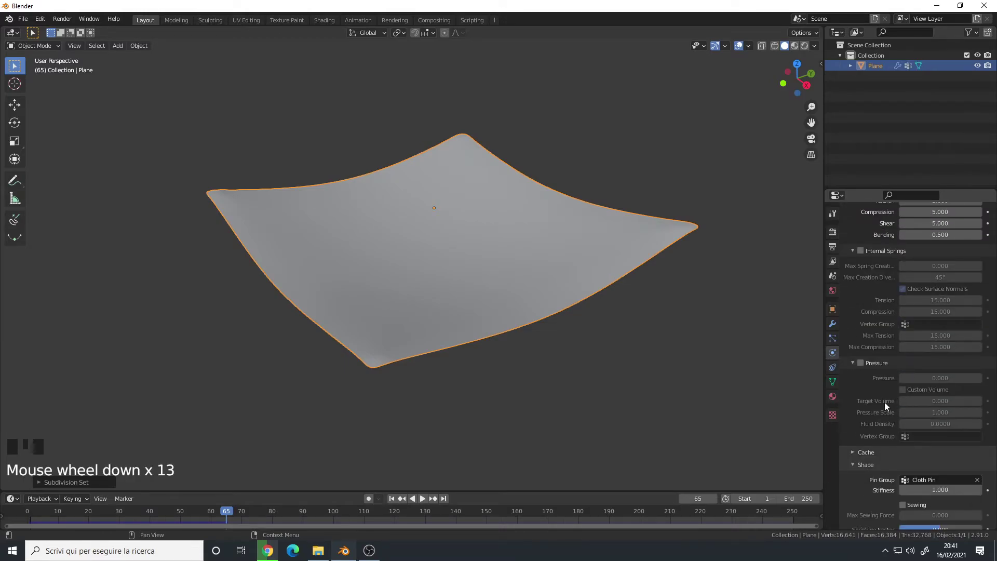
{"action": "left_click", "coordinate": [860, 364]}
{"action": "key", "text": "space"}
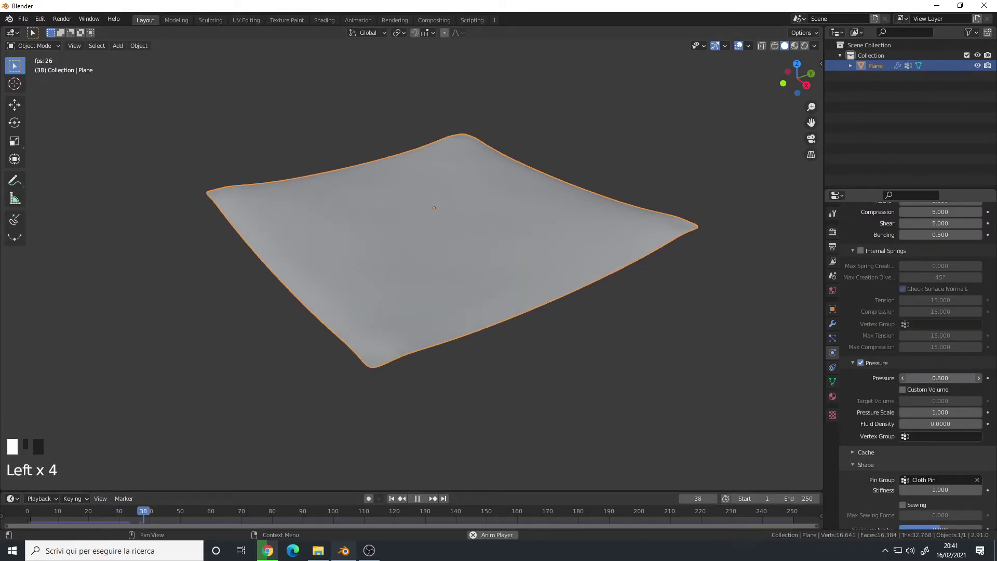
{"action": "left_click_drag", "start_coordinate": [927, 377], "coordinate": [935, 379]}
{"action": "middle_click", "coordinate": [515, 245], "text": "alt"}
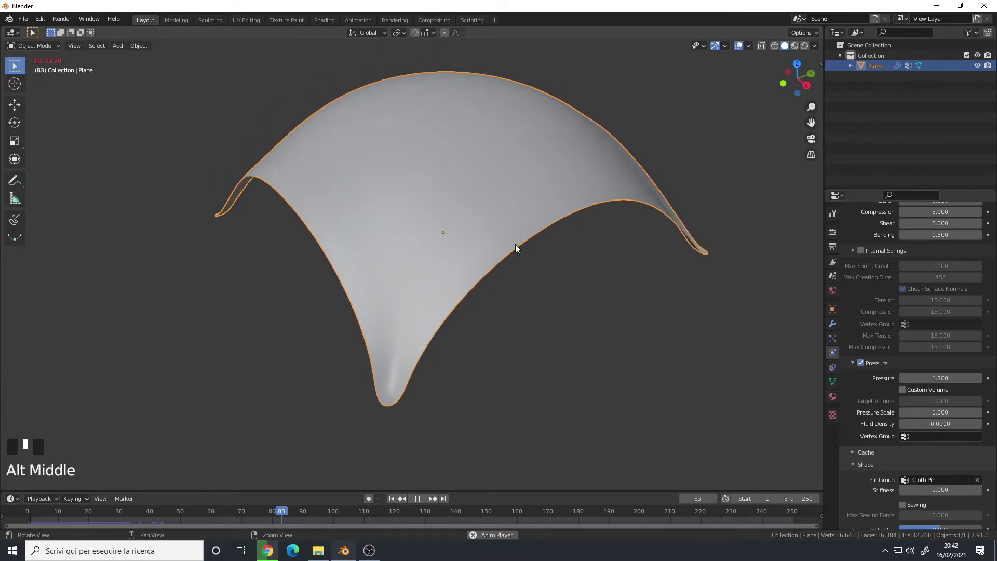
{"action": "left_click_drag", "start_coordinate": [433, 236], "coordinate": [479, 266], "text": "alt"}
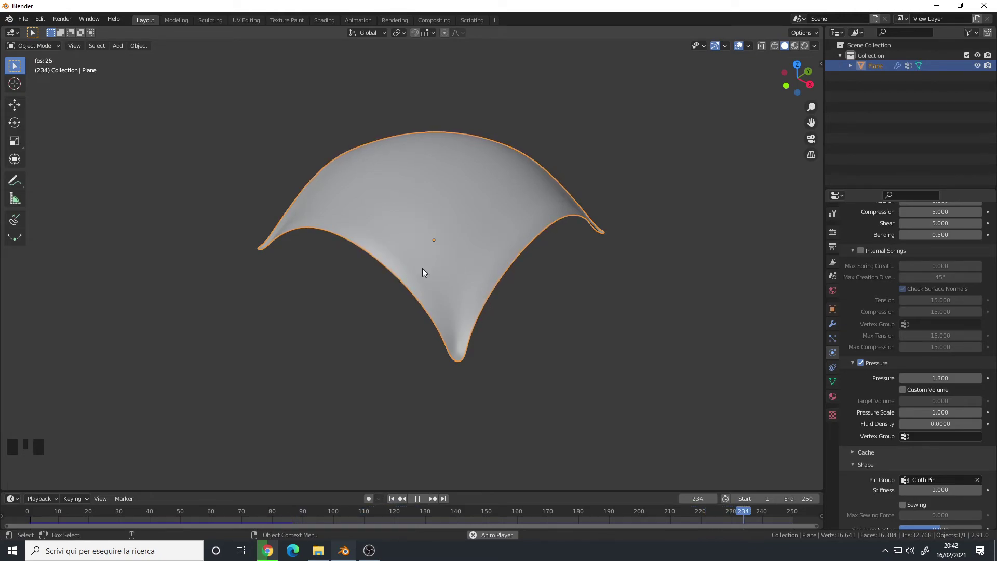
{"action": "left_click_drag", "start_coordinate": [537, 264], "coordinate": [473, 238], "text": "alt"}
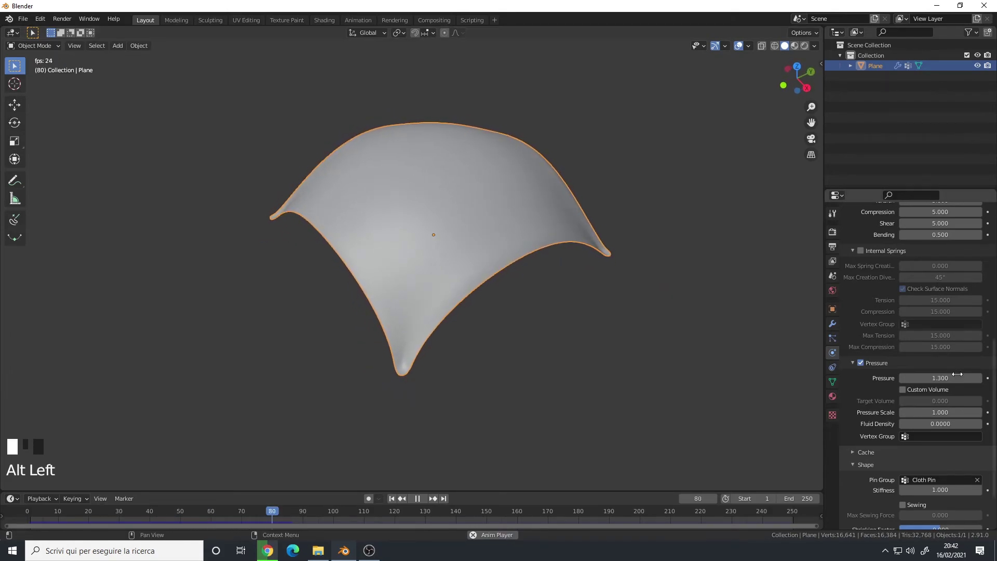
{"action": "mouse_move", "coordinate": [941, 378]}
{"action": "left_mouse_down"}
{"action": "mouse_move", "coordinate": [881, 378]}
{"action": "mouse_move", "coordinate": [950, 377]}
{"action": "left_mouse_up"}
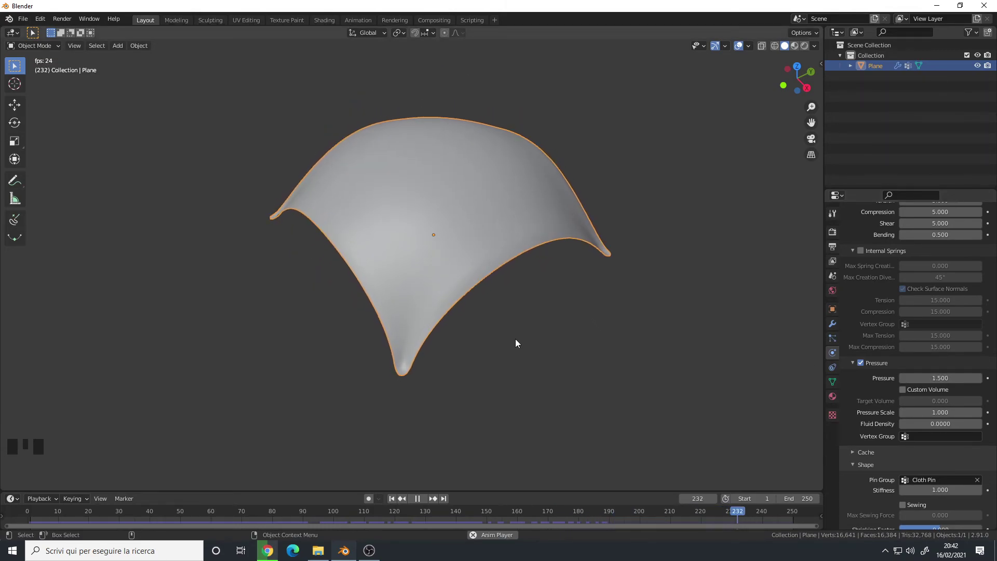
{"action": "left_click", "coordinate": [418, 500]}
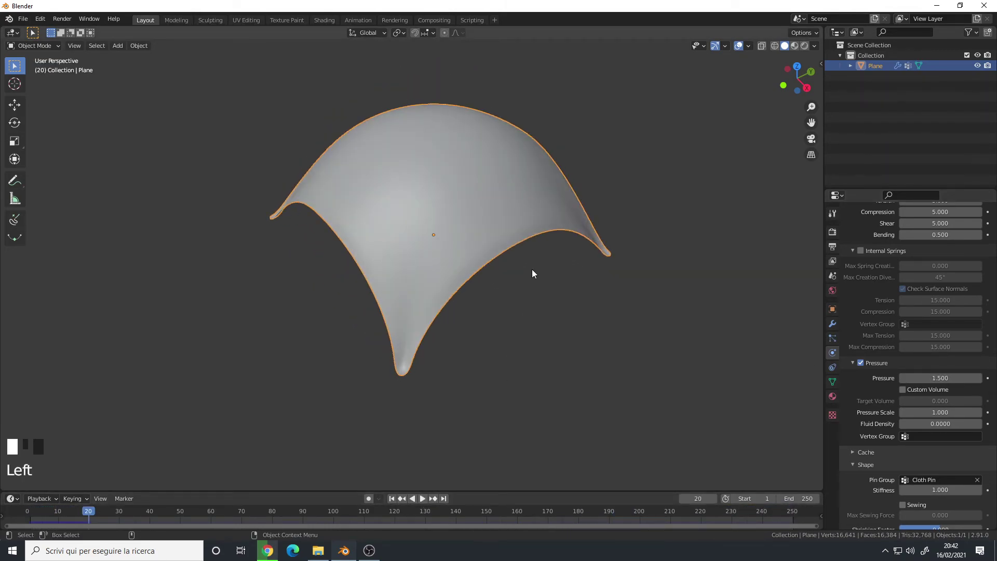